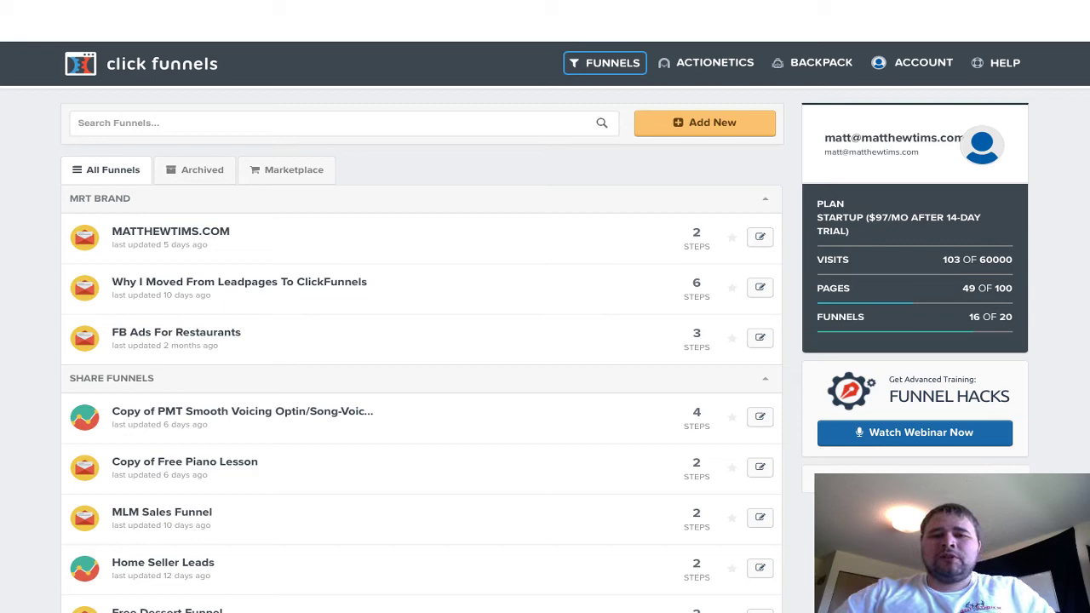
- Go to the API Integrations settings page listing HTML Form, Infusionsoft and Mail Chimp
scroll(545, 341, "down", 1)
scroll(545, 341, "up", 1)
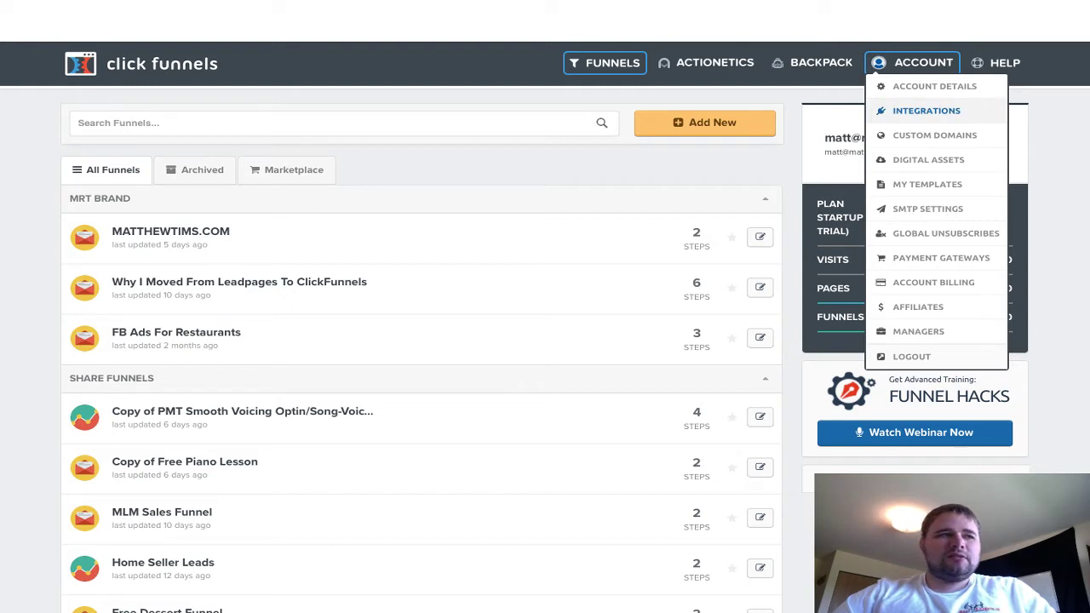
left_click(925, 111)
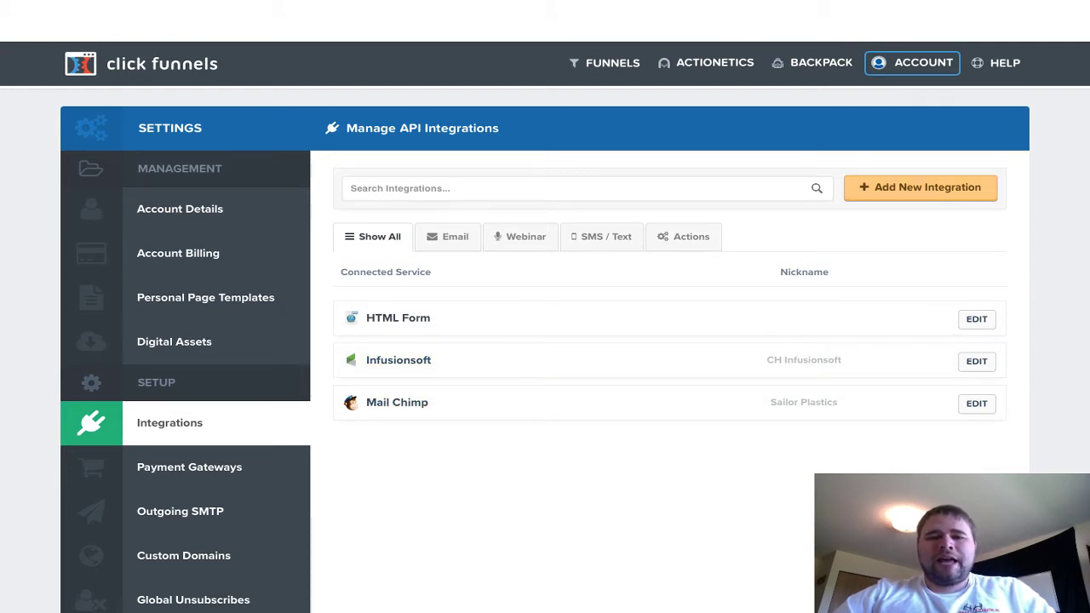
- Add a new integration nicknamed 'Infusionsoft' with the Infusionsoft Api service selected
left_click(920, 188)
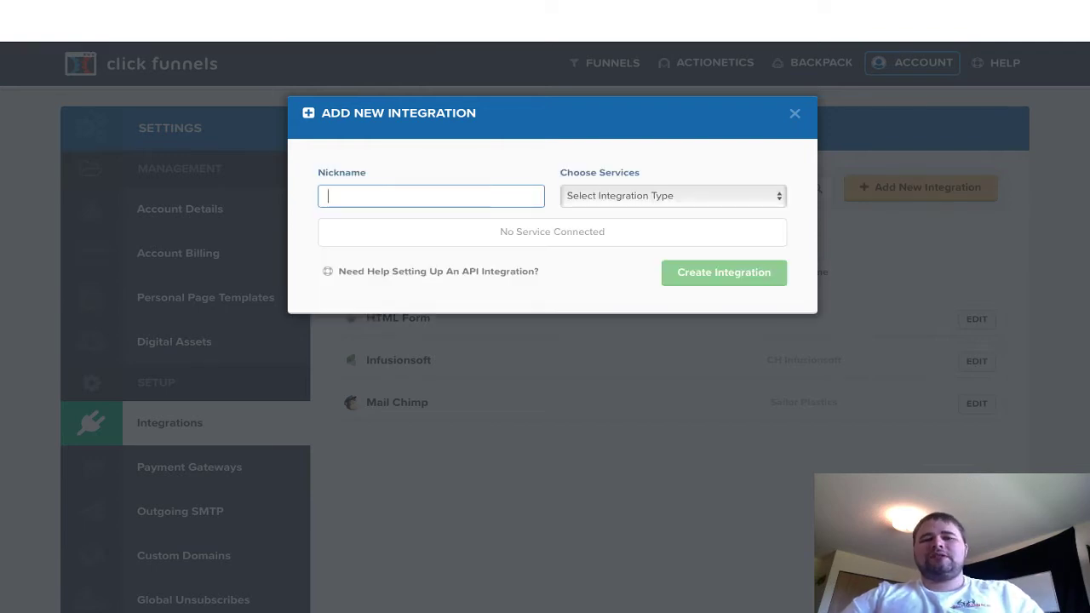
type("In")
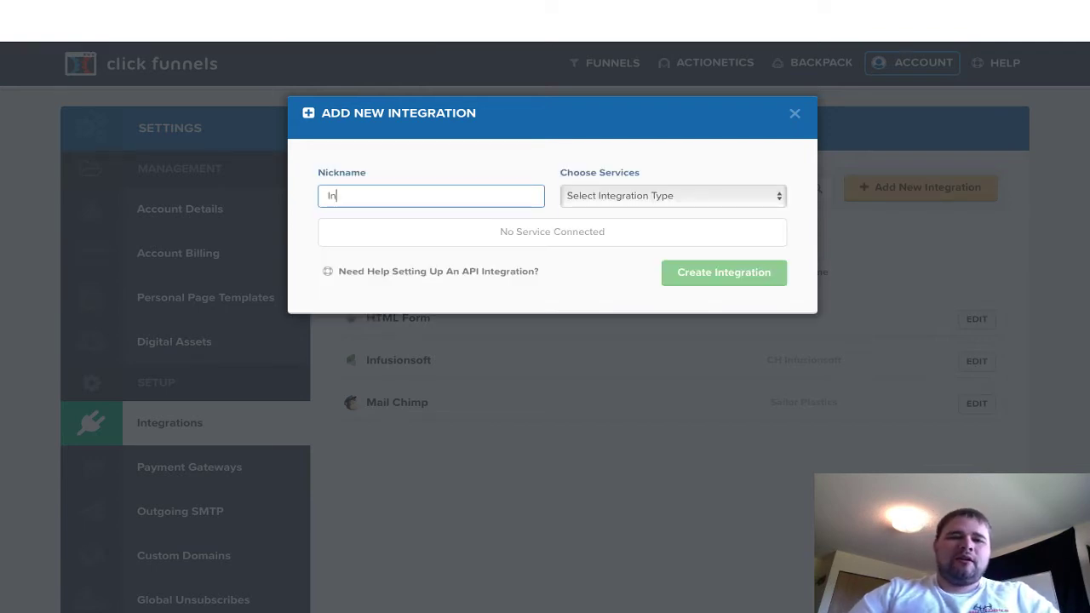
type("fu")
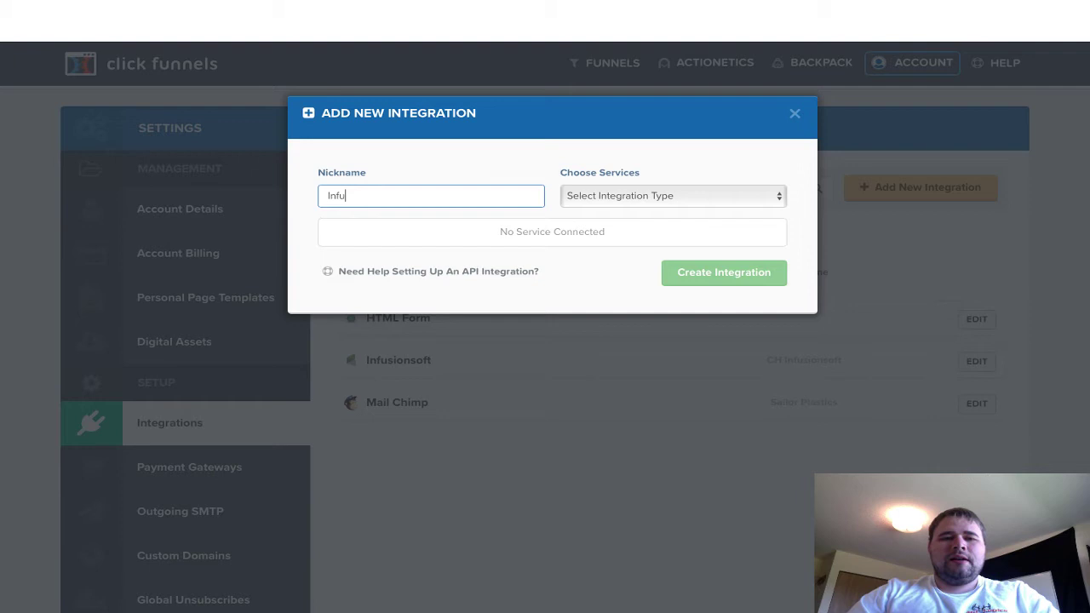
type("sions")
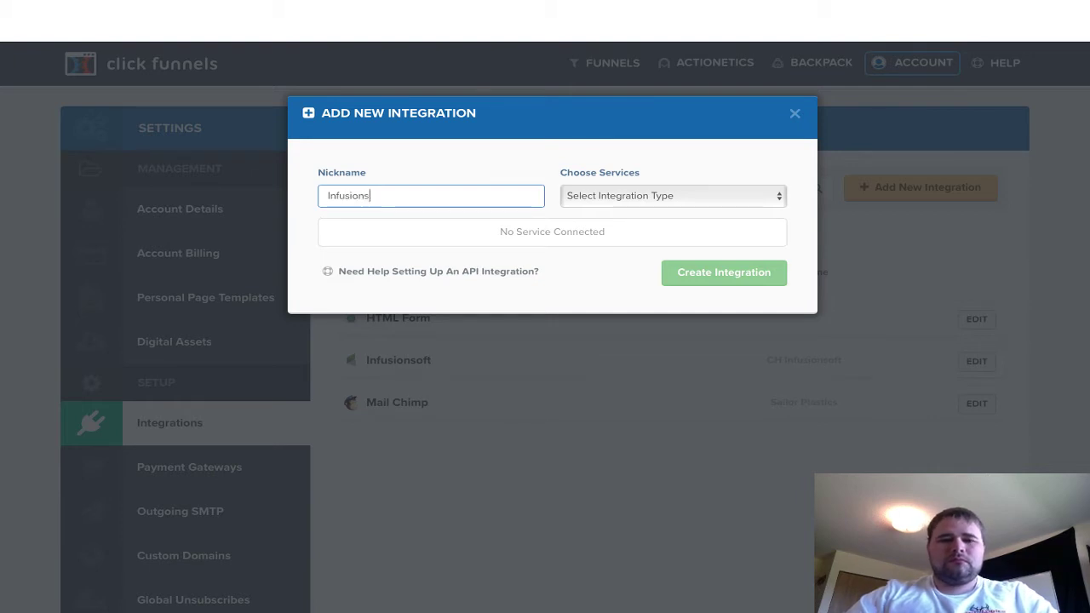
type("oft")
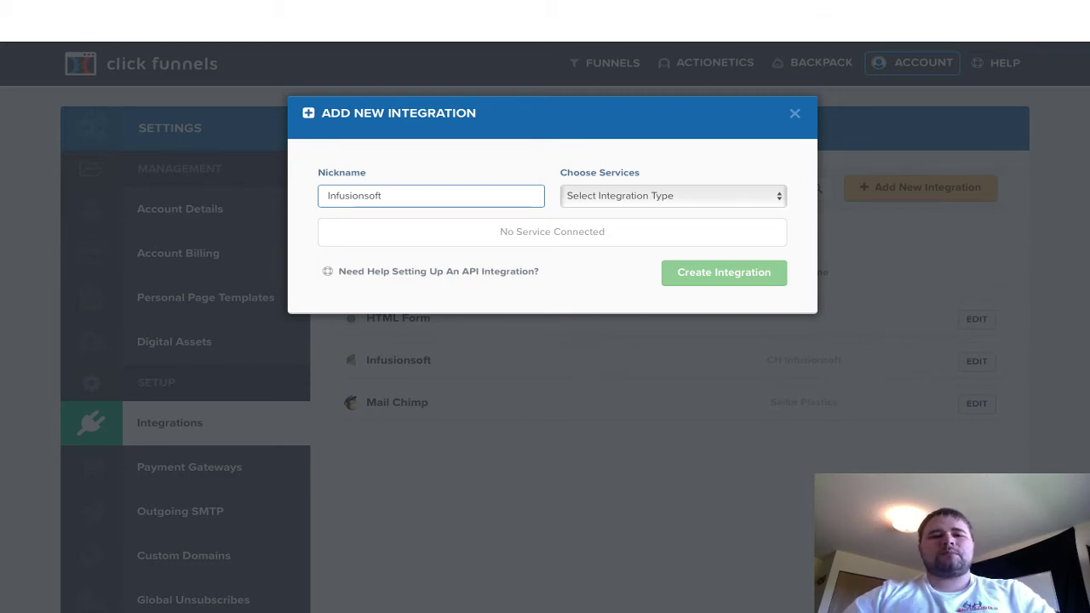
key("Tab")
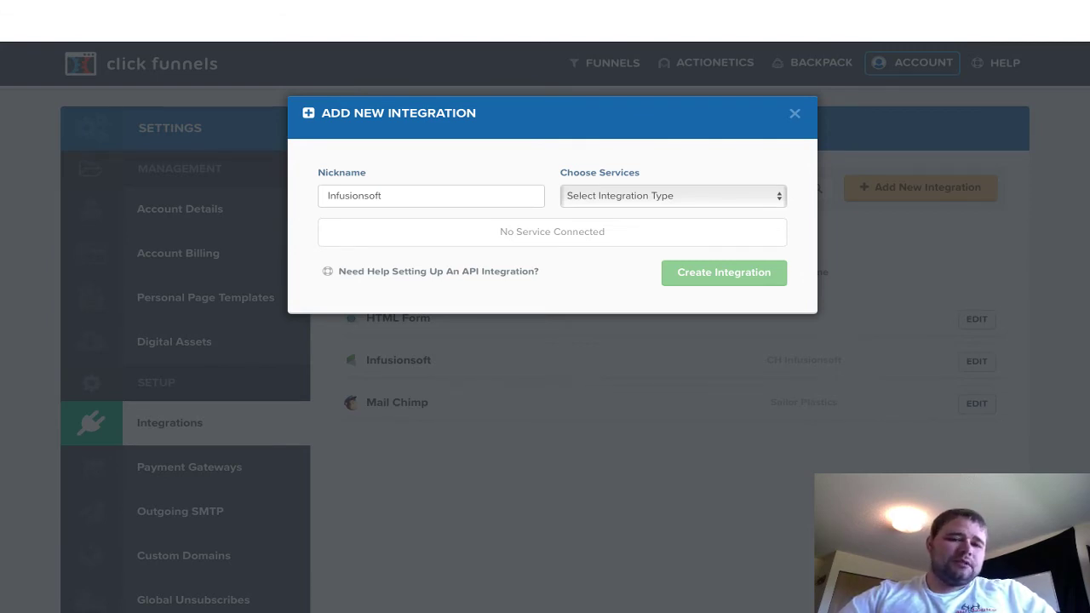
key("Down")
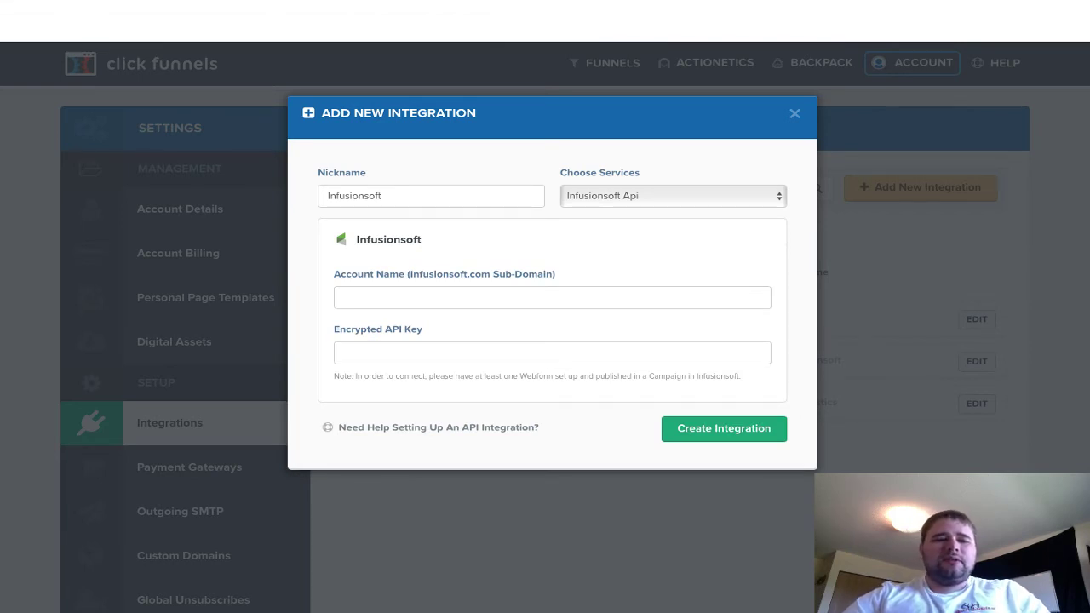
- Move between the Account Name and Encrypted API Key fields, ending in the account subdomain field
key("Tab")
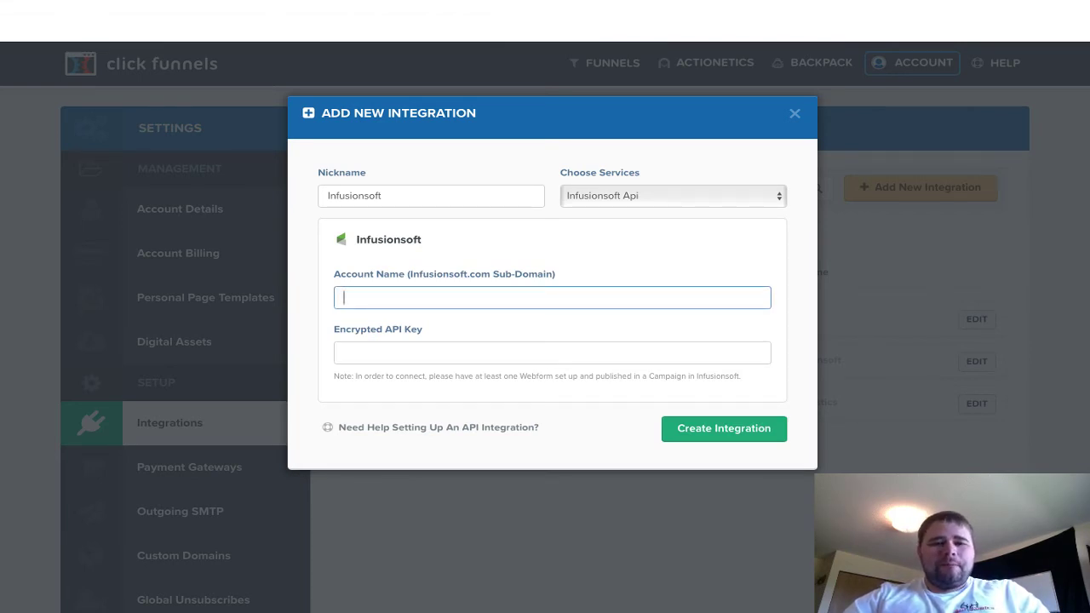
key("Tab")
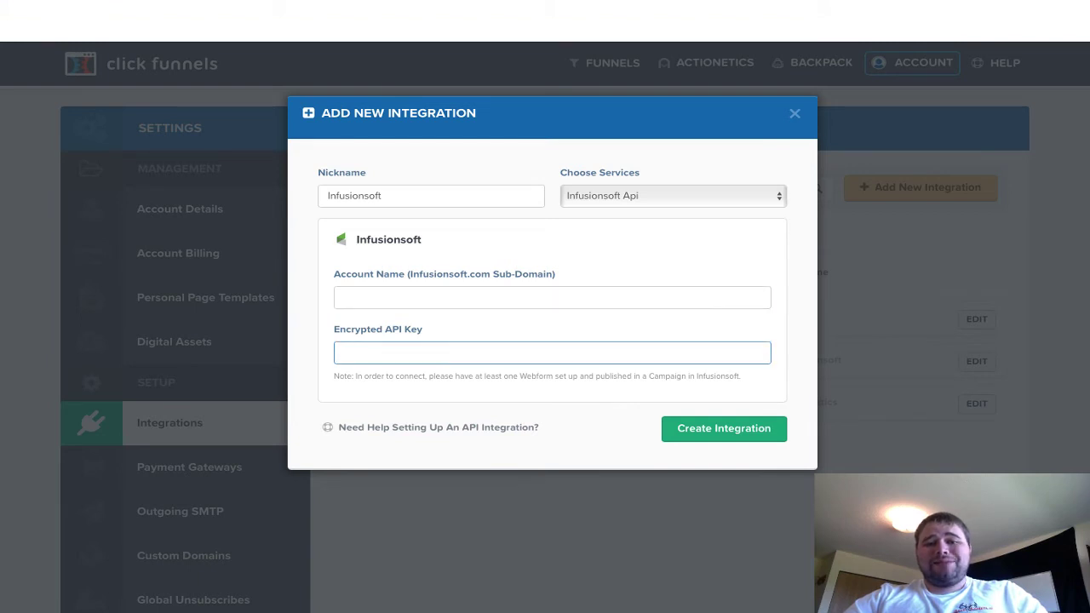
key("shift+Tab")
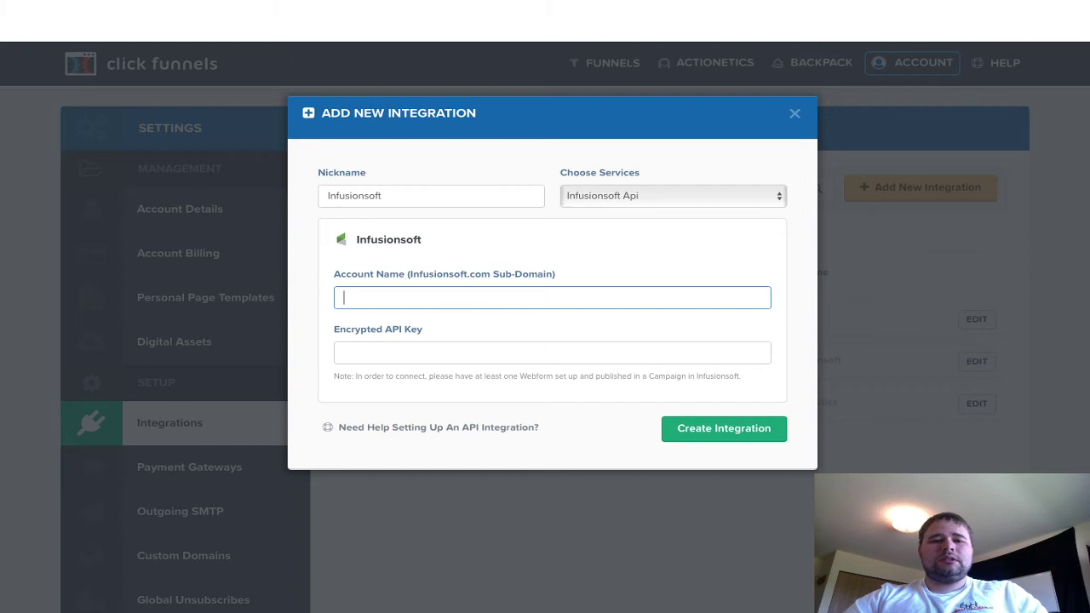
left_click_drag(547, 274, 460, 274)
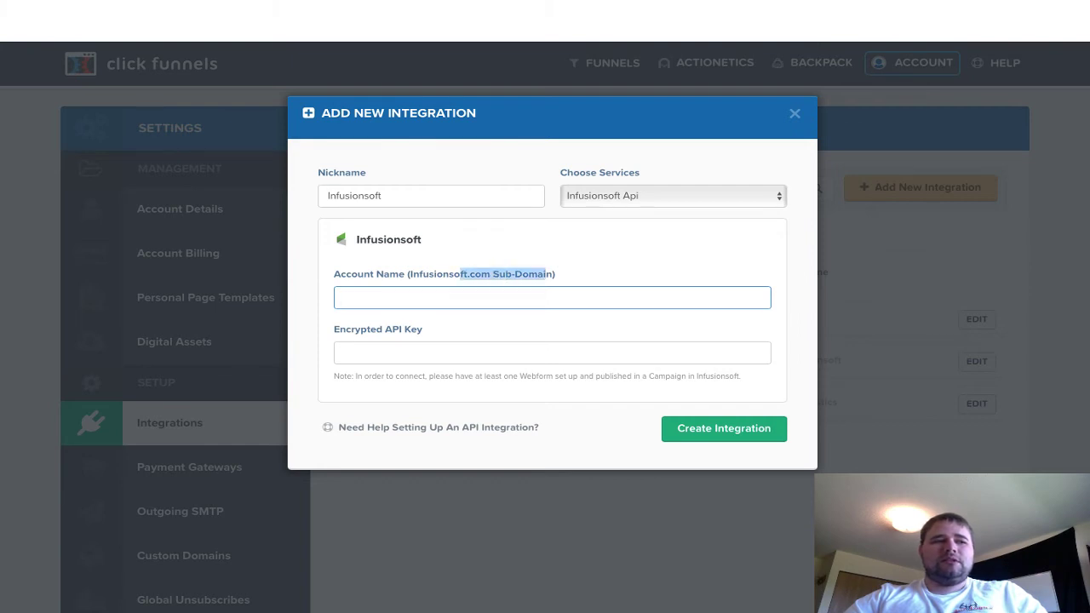
left_click(460, 274)
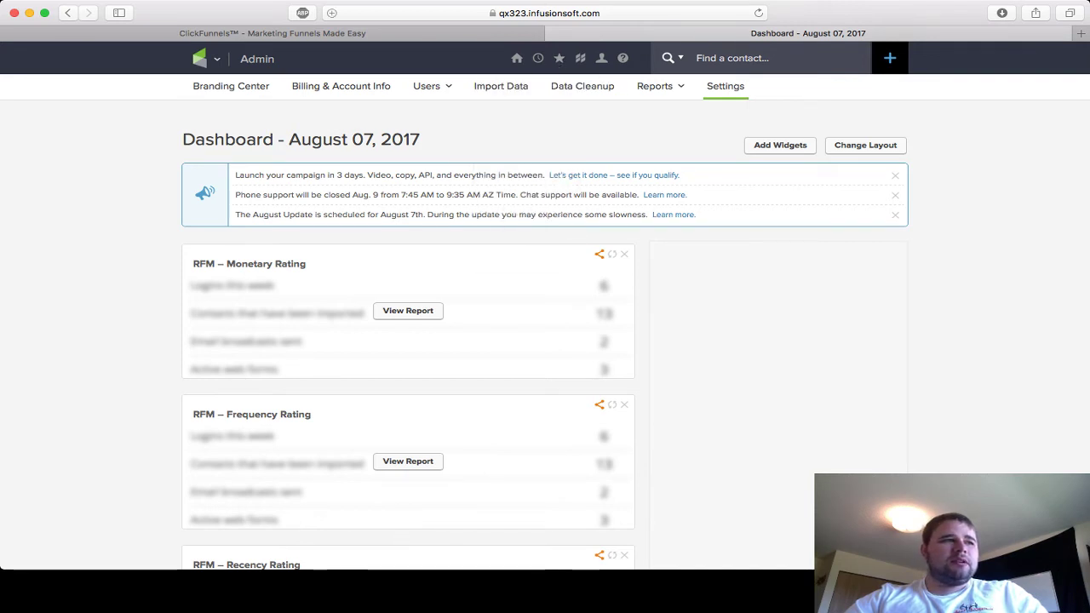
- Select the 'qx323' subdomain in the Infusionsoft address bar for the Account Name
key("super+l")
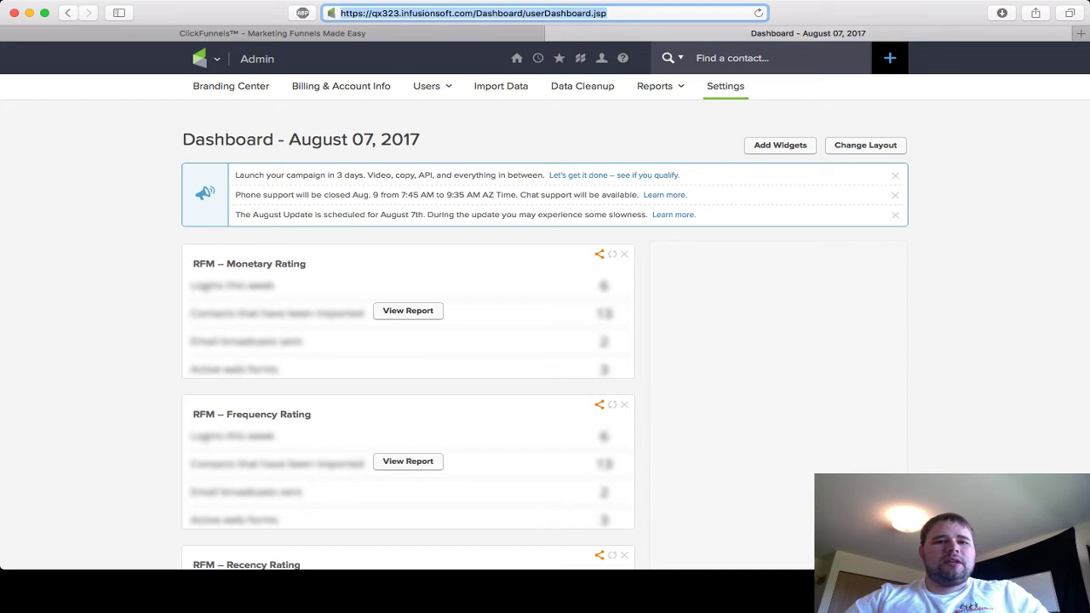
key("Escape")
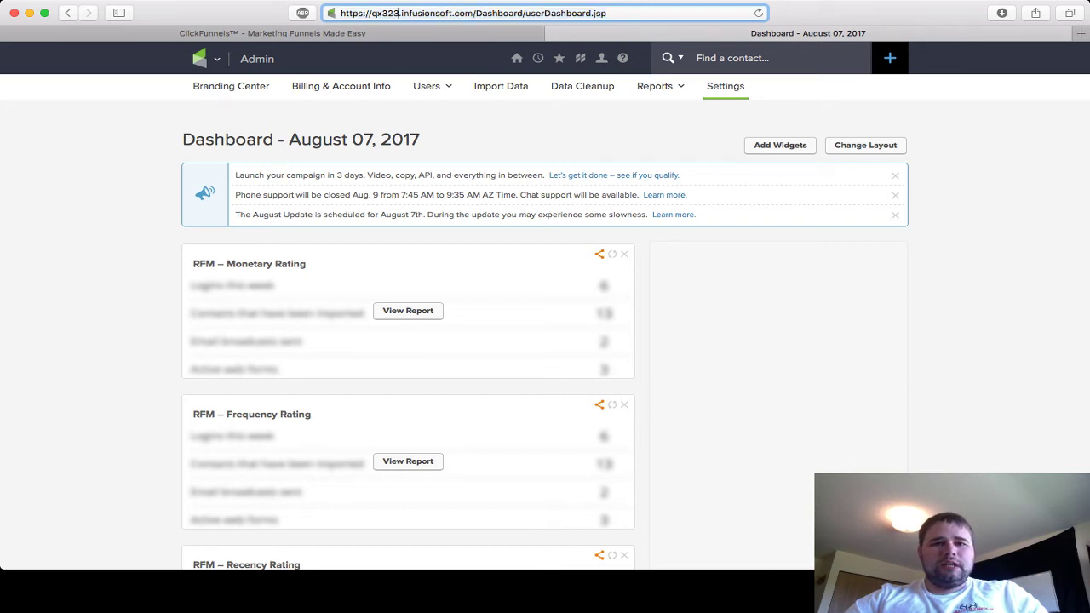
key("shift+Left")
key("shift+Left")
key("shift+Left")
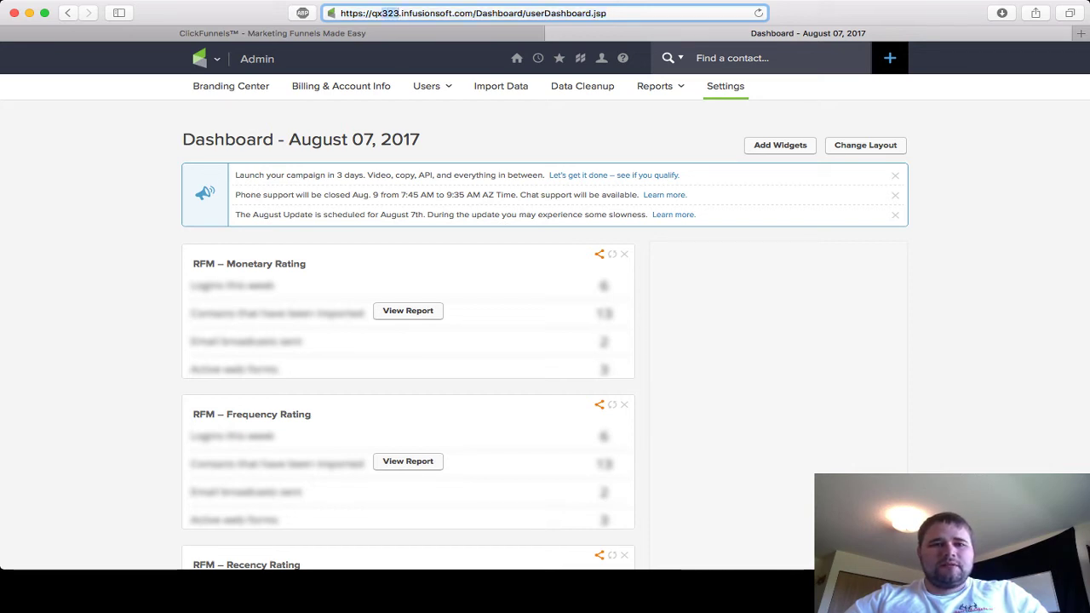
key("shift+Left")
key("shift+Left")
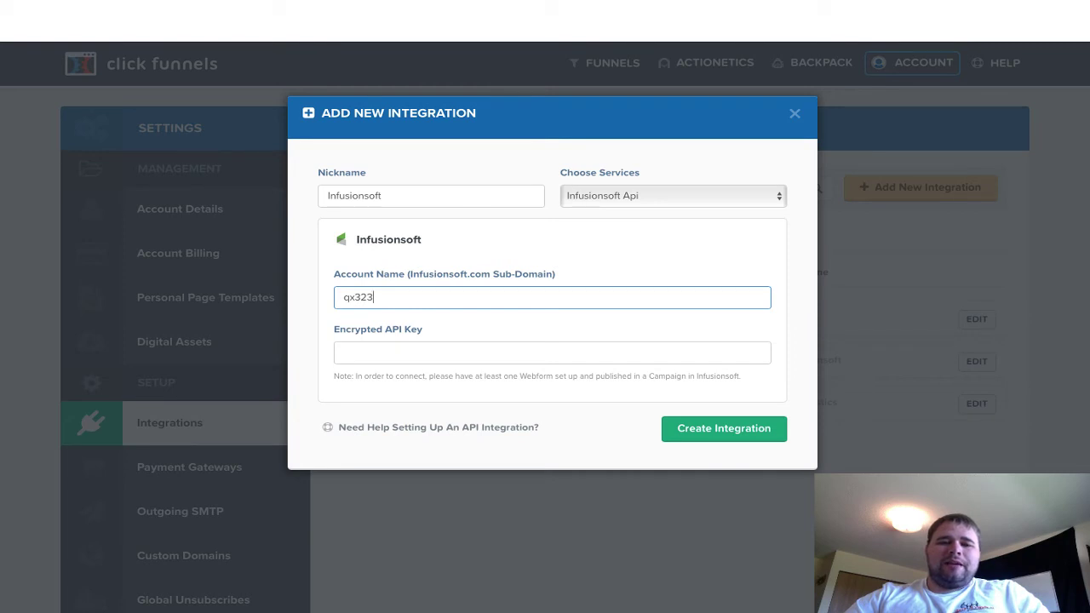
- Advance from Account Name to the Encrypted API Key field
key("Tab")
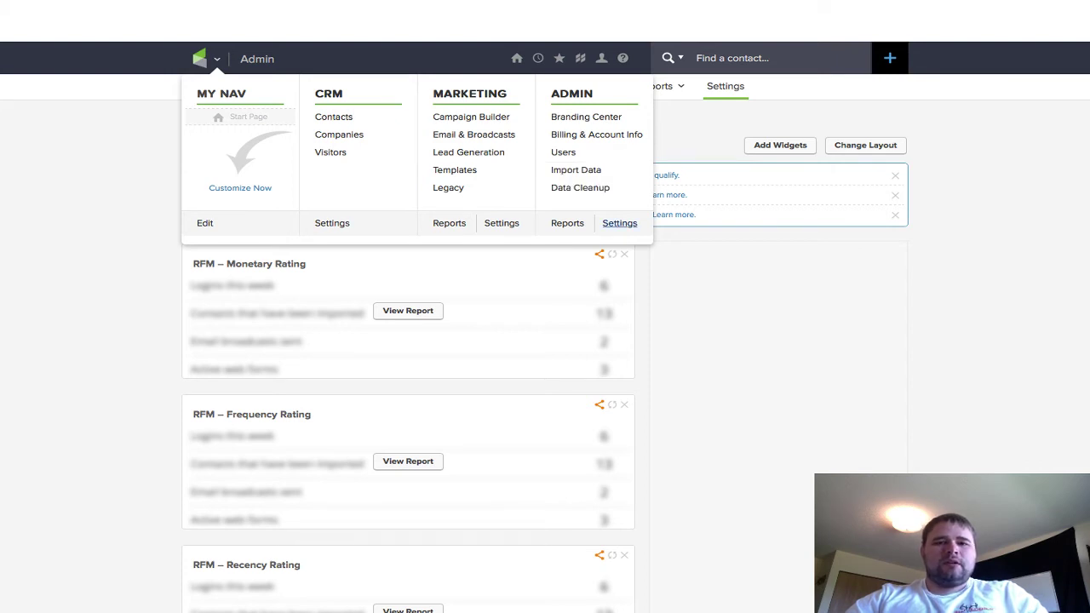
- Select the Encrypted Key in Infusionsoft's Settings > Application API section
left_click(619, 223)
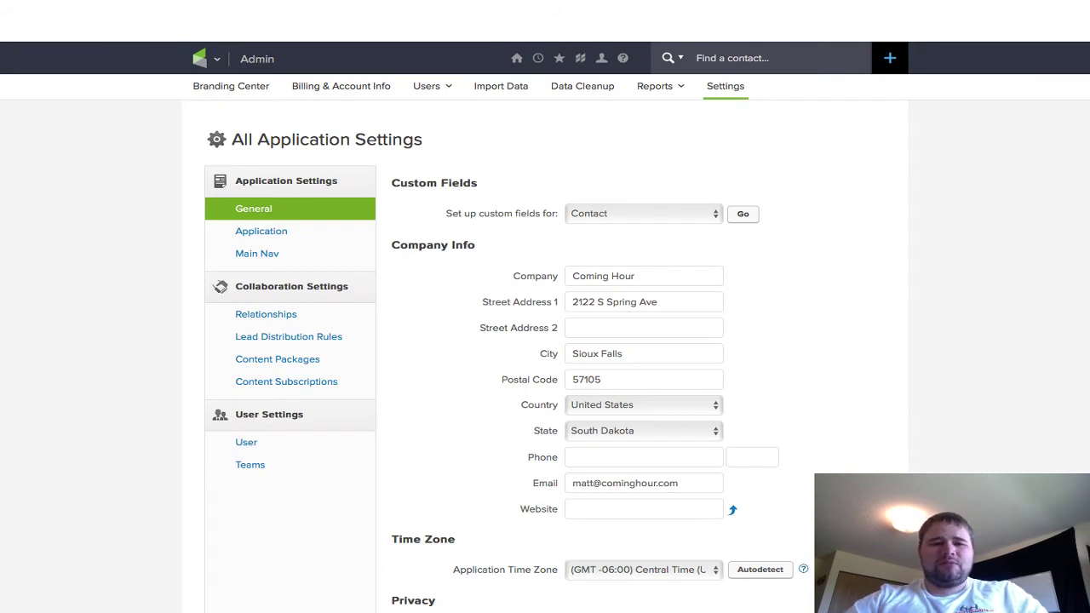
scroll(546, 341, "down", 1)
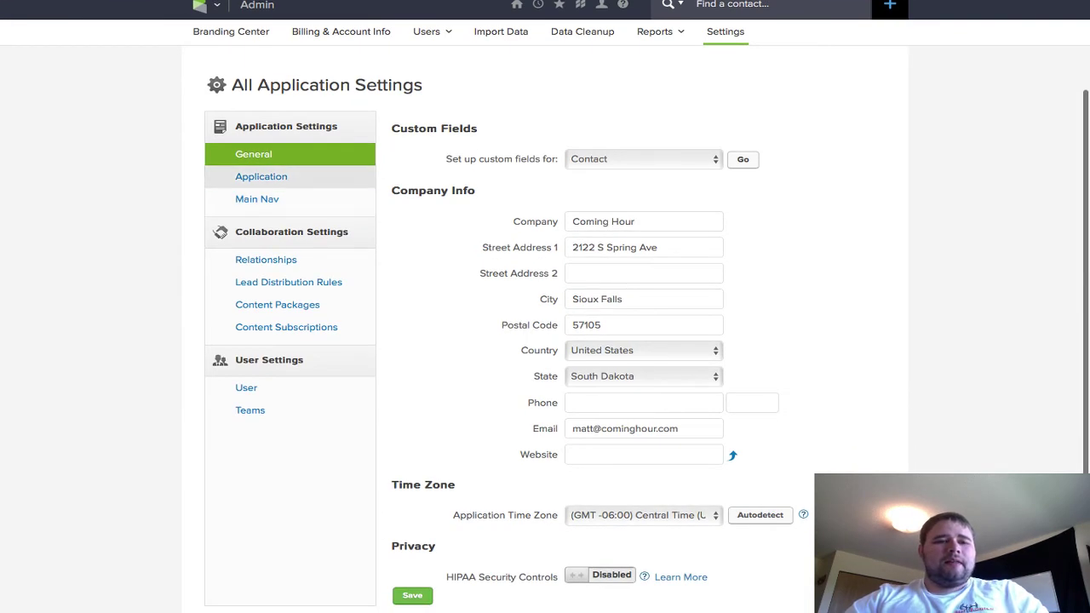
left_click(261, 177)
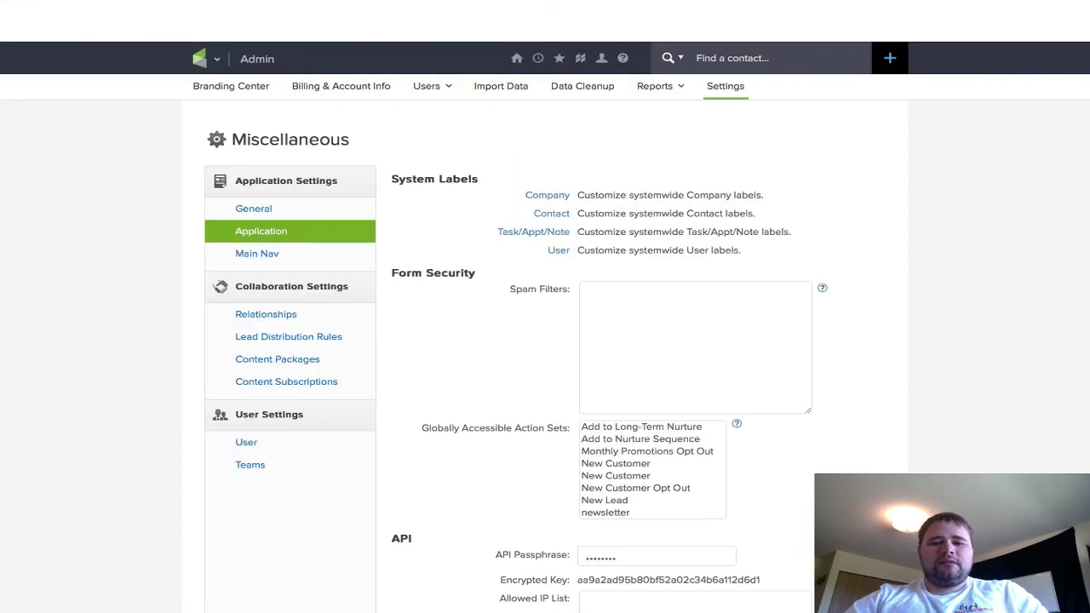
scroll(545, 341, "down", 2)
scroll(545, 341, "down", 2)
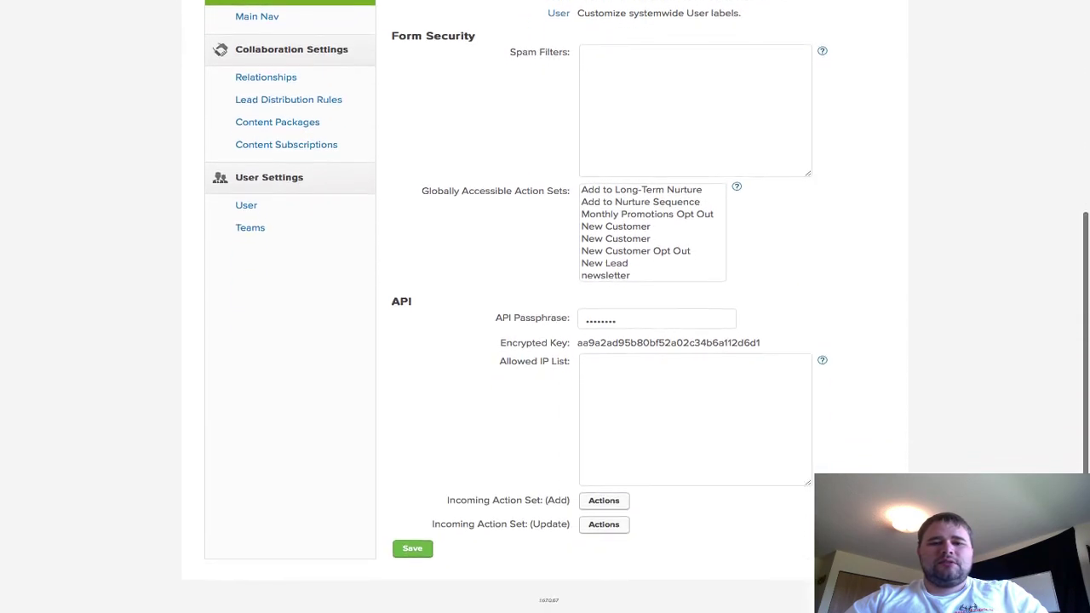
scroll(545, 340, "up", 3)
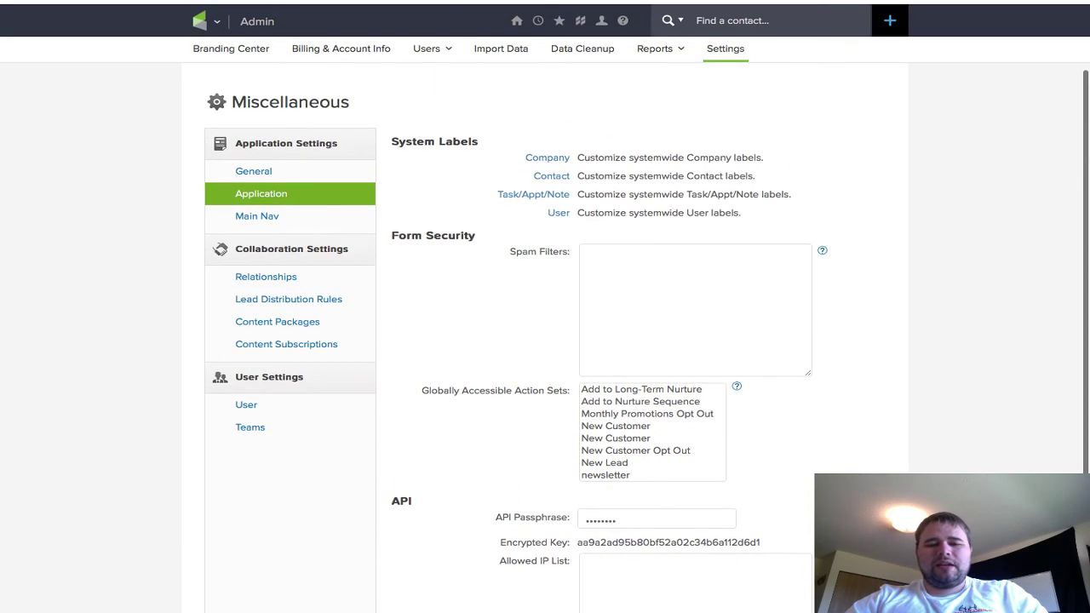
left_click_drag(578, 543, 760, 542)
key("ctrl+c")
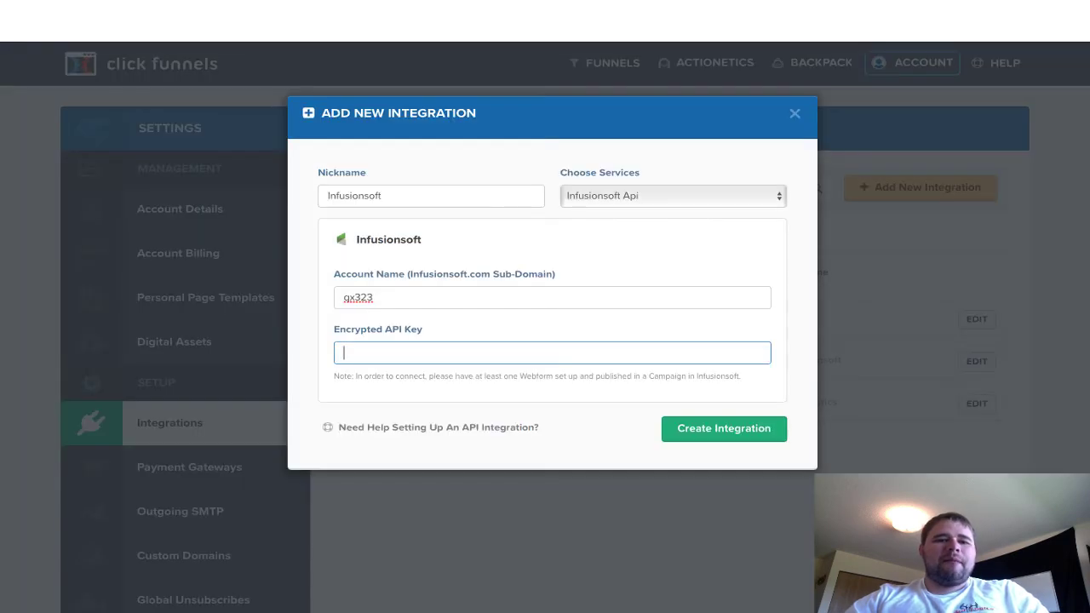
- Paste the encrypted key into ClickFunnels' Encrypted API Key field, then delete it again
key("alt+Tab")
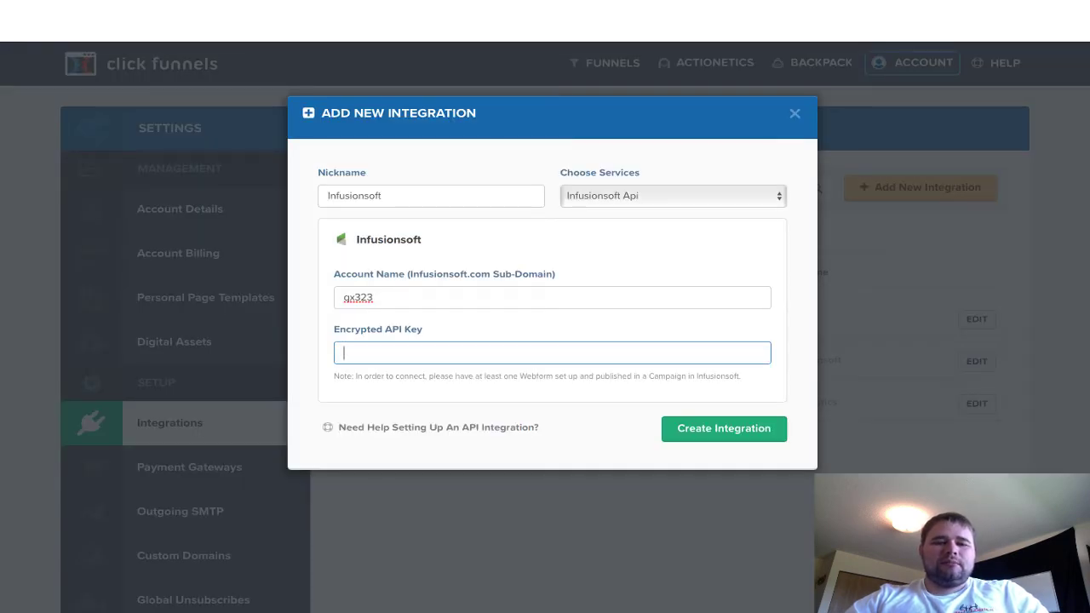
key("ctrl+v")
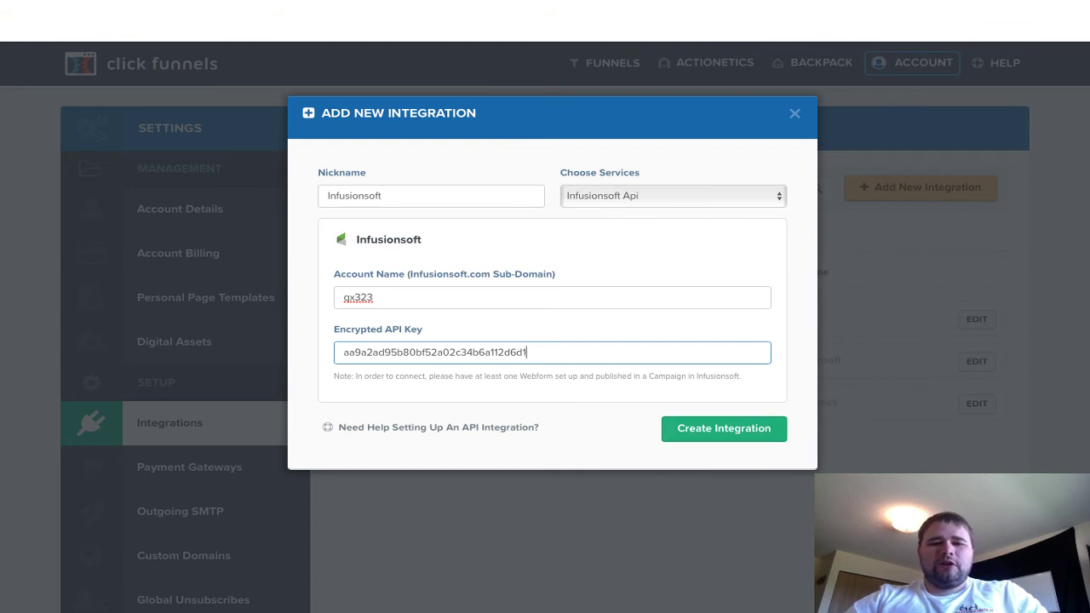
key("shift+Left")
key("shift+Left")
key("shift+Left")
key("shift+Left")
key("shift+Left")
key("shift+Left")
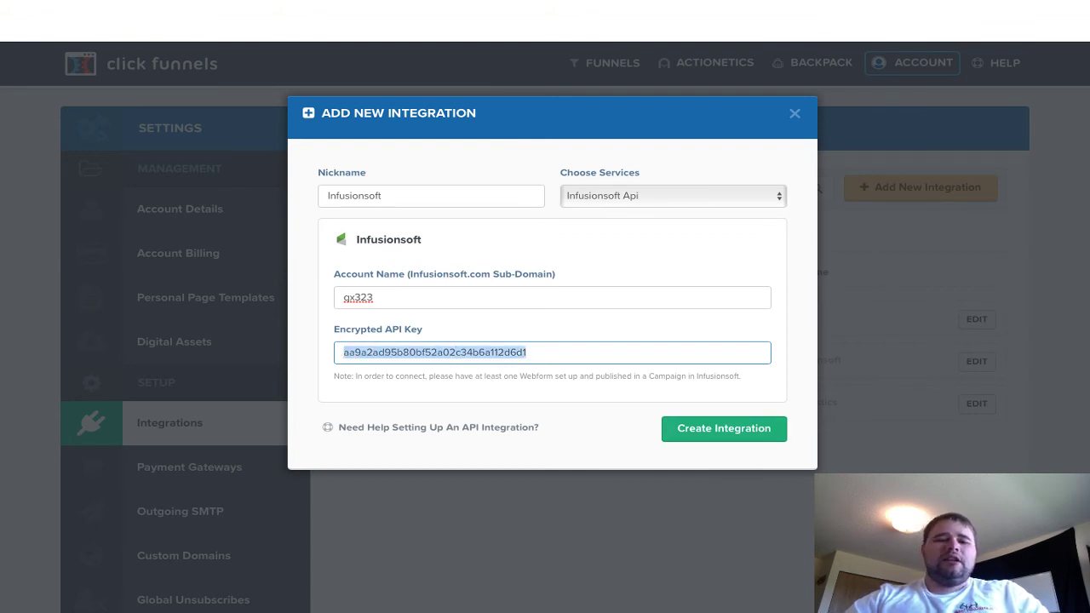
key("BackSpace")
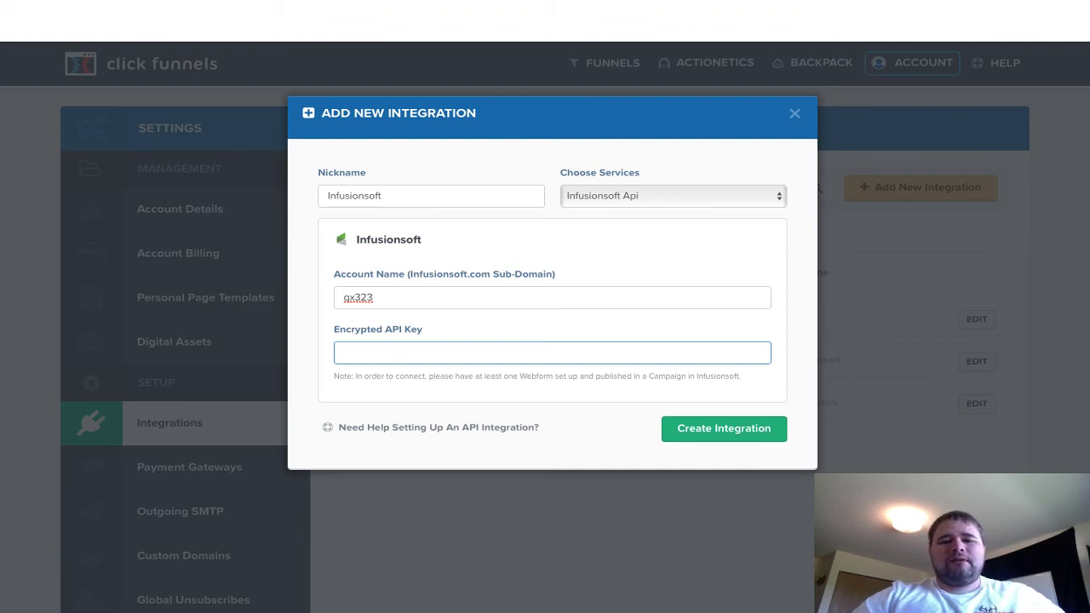
left_click_drag(521, 375, 627, 375)
left_click(627, 376)
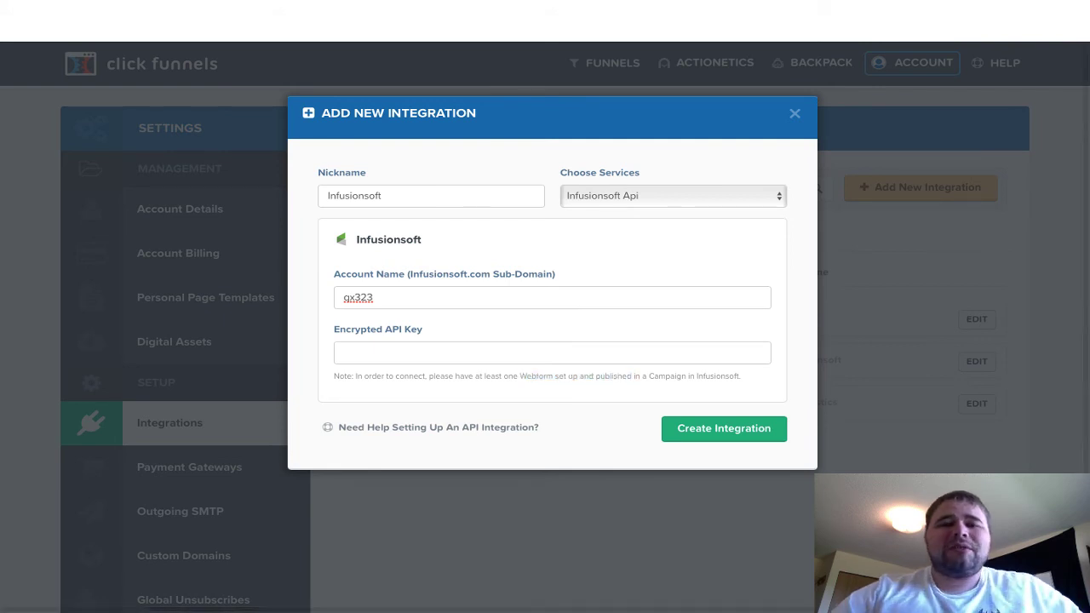